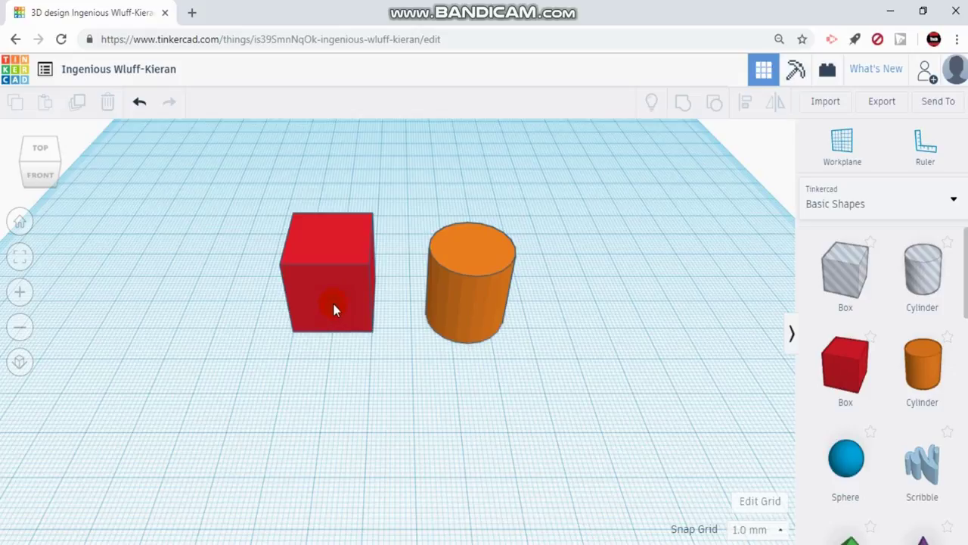
Step: Move the red box left and forward, and bring the orange cylinder back beside it
left_click_drag(320, 301, 356, 302)
left_click_drag(490, 297, 417, 331)
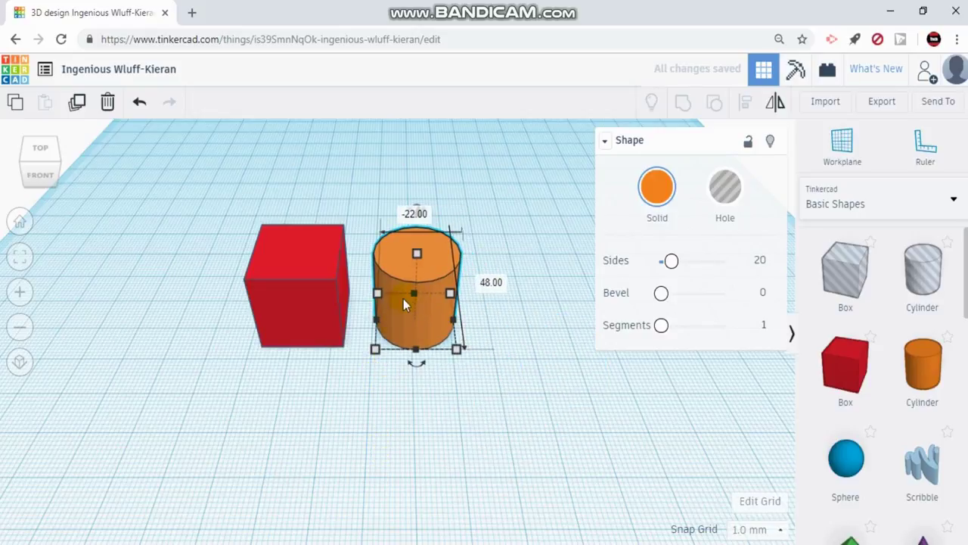
Step: Zoom and orbit to a level front view of the red box and orange cylinder
left_click(409, 358)
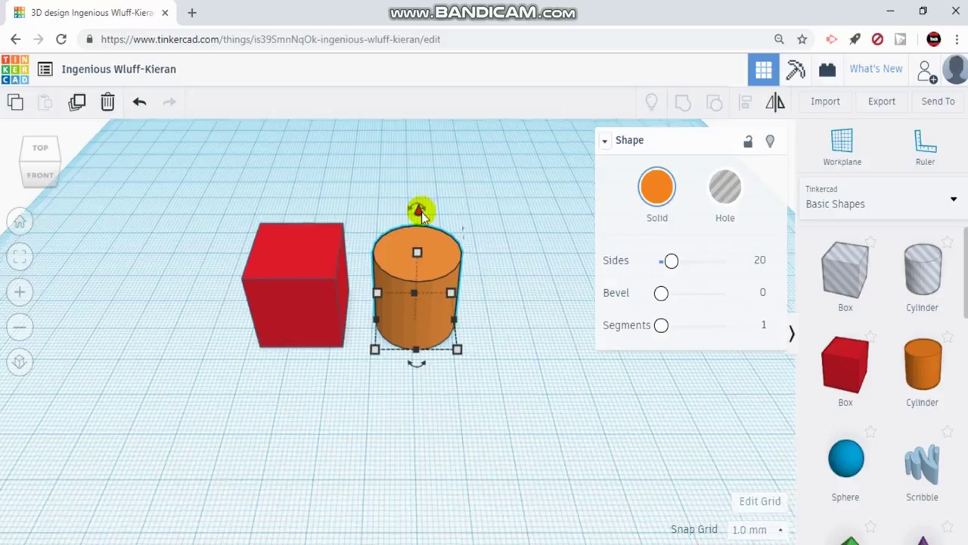
scroll(422, 212, "up", 5)
right_click_drag(466, 248, 432, 338)
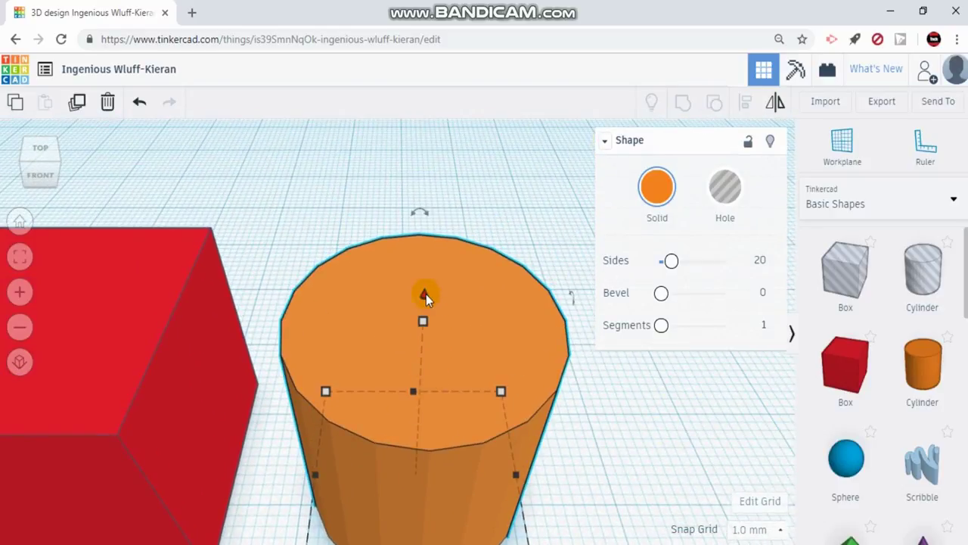
scroll(426, 293, "down", 5)
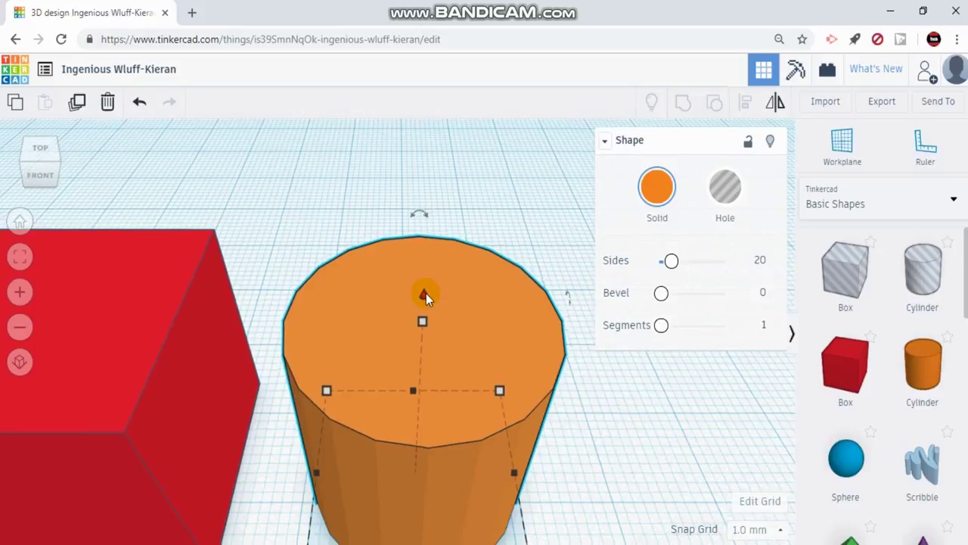
right_click_drag(493, 344, 496, 282)
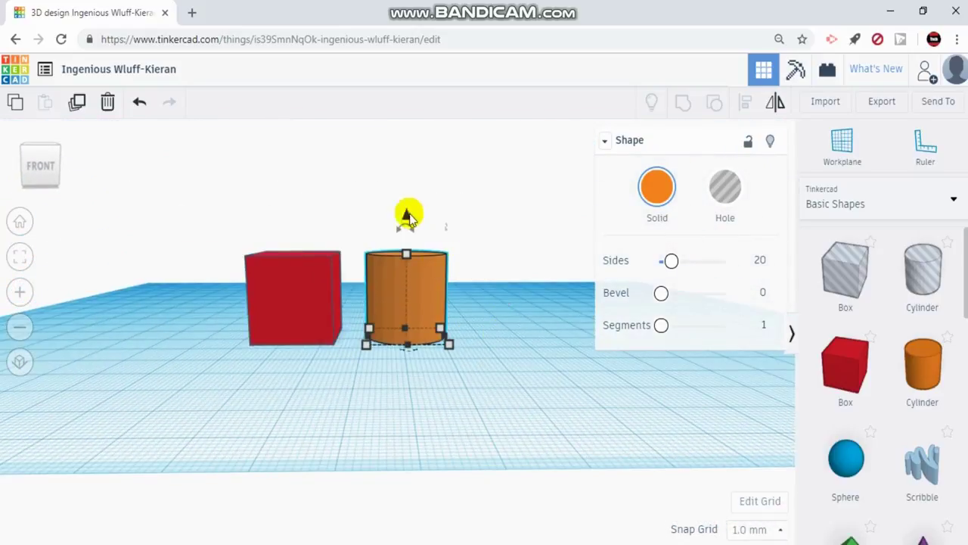
right_click_drag(406, 214, 407, 218)
left_click_drag(407, 218, 424, 176)
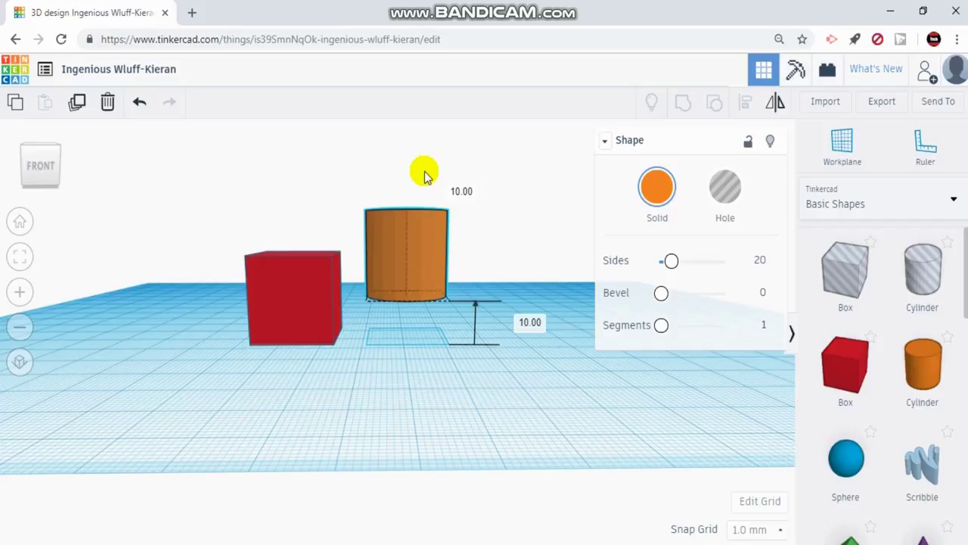
left_click_drag(428, 161, 435, 153)
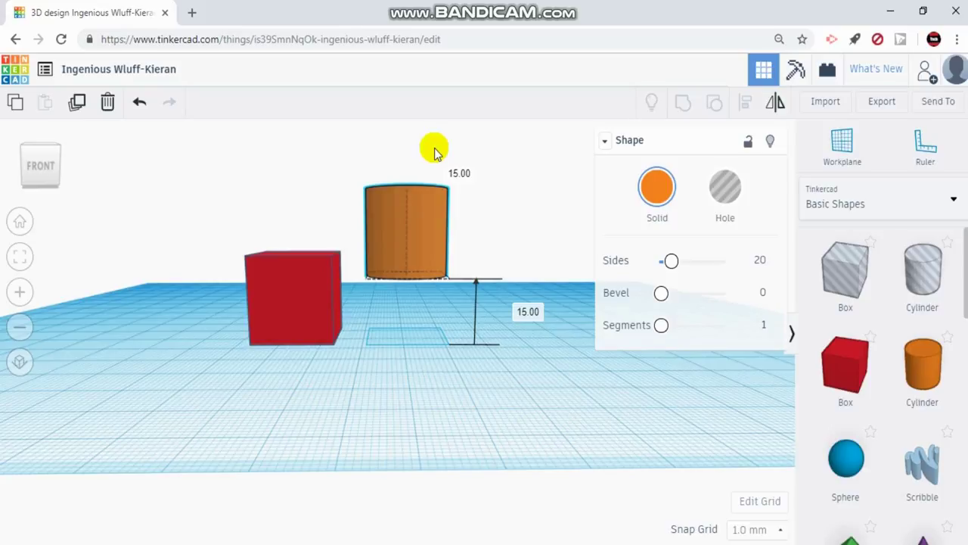
mouse_move(435, 153)
left_mouse_down()
mouse_move(435, 178)
mouse_move(441, 151)
mouse_move(443, 164)
left_mouse_up()
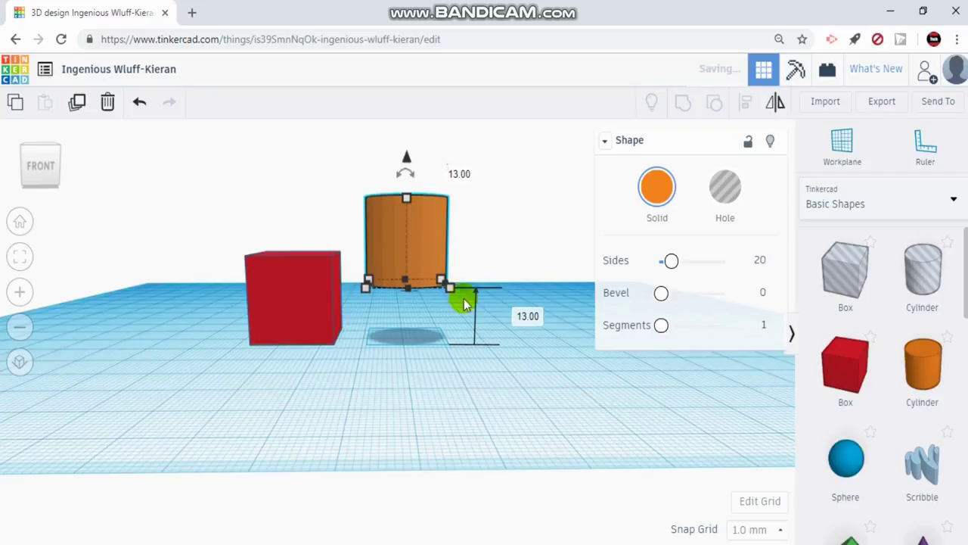
left_click(524, 317)
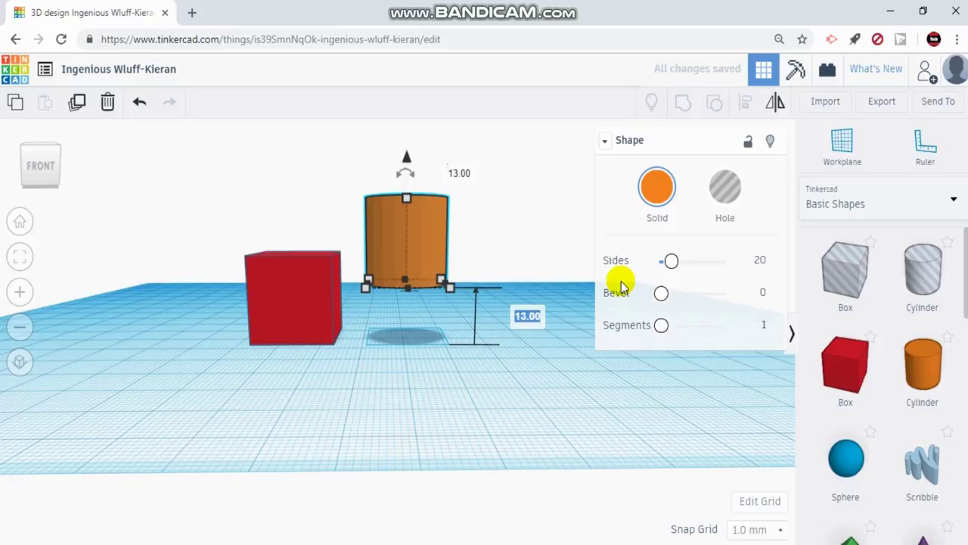
type("20")
key("Return")
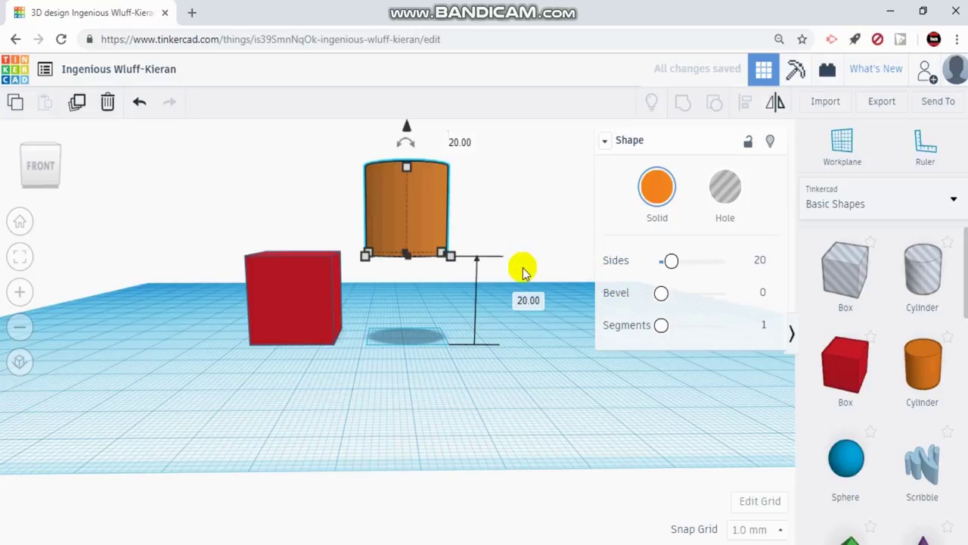
key("ctrl+z")
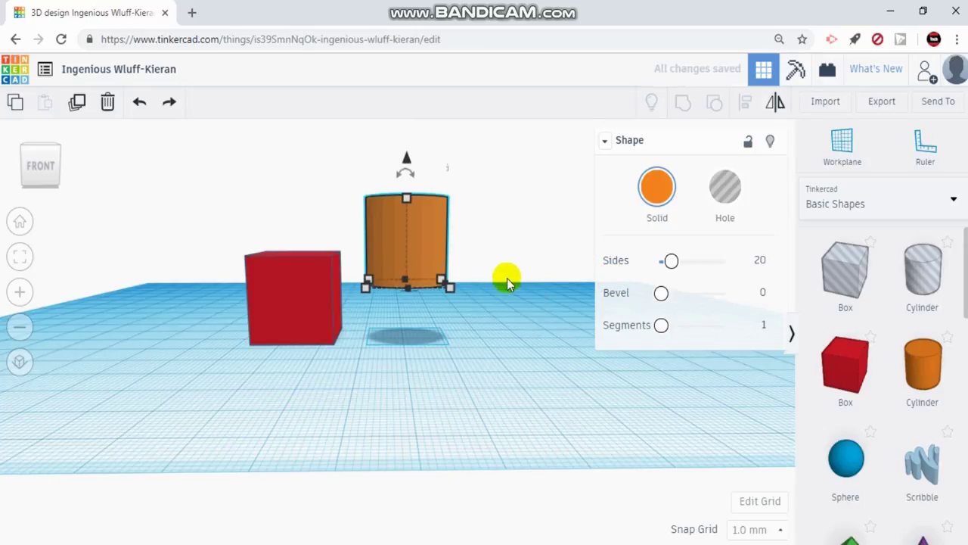
key("ctrl+z")
left_click(511, 286)
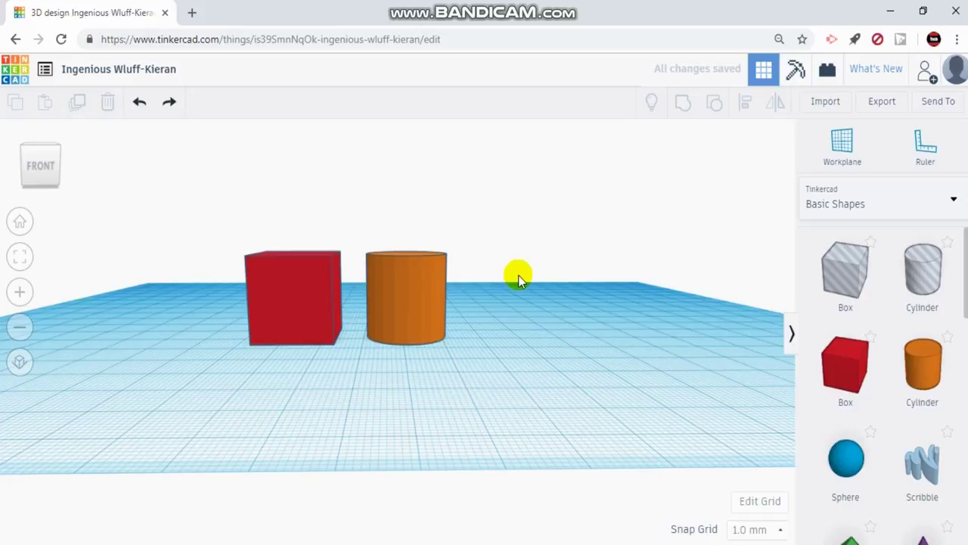
right_click_drag(519, 280, 363, 306)
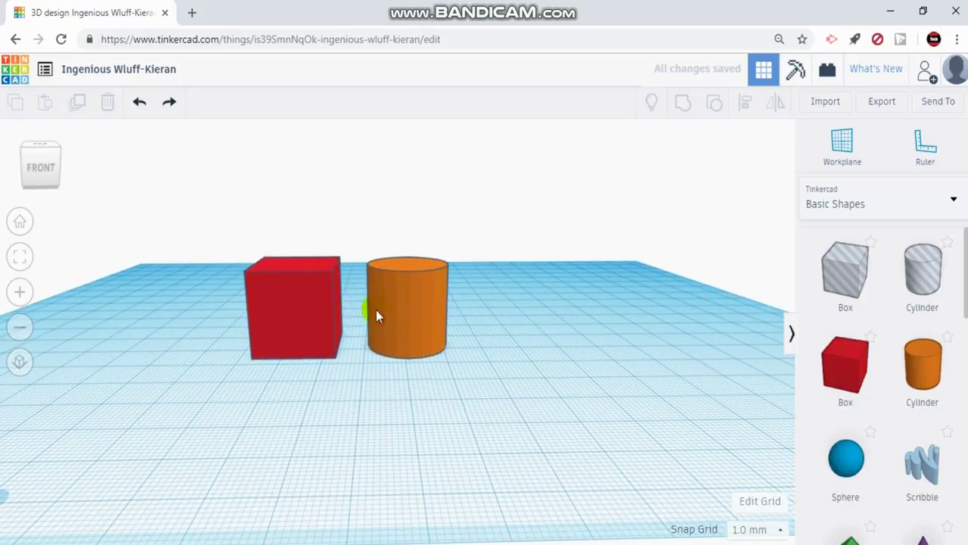
Step: Delete the red box, then select the orange cylinder and zoom in on it
left_click(296, 320)
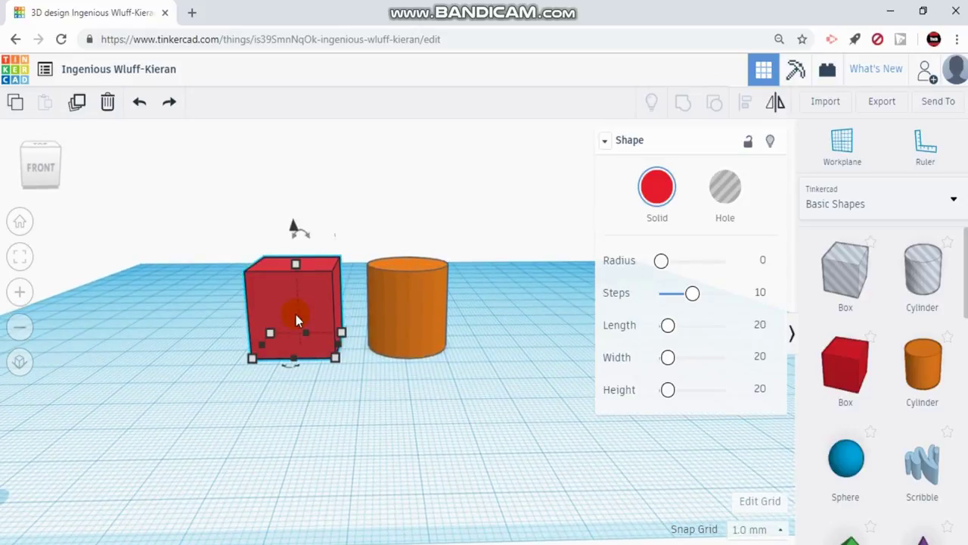
key("Delete")
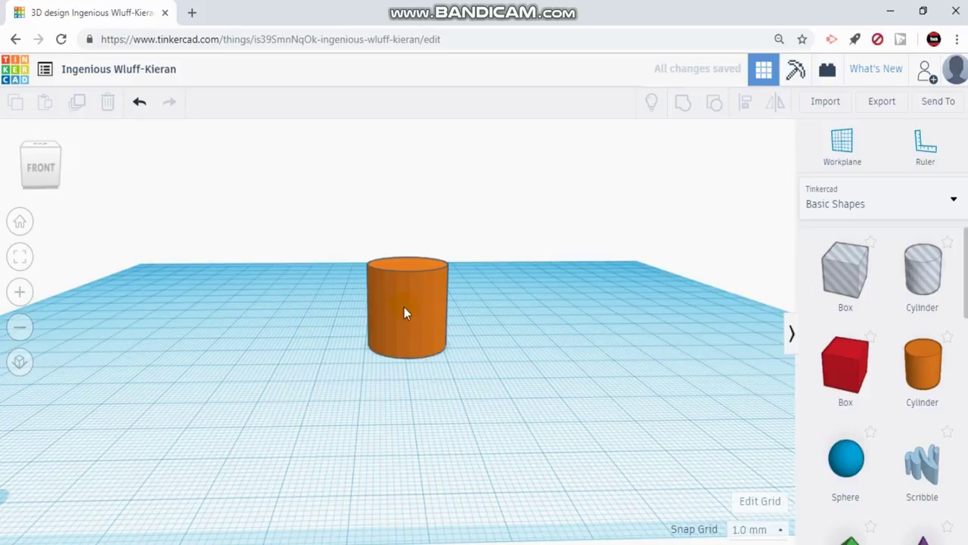
left_click(399, 306)
right_click_drag(529, 308, 448, 370)
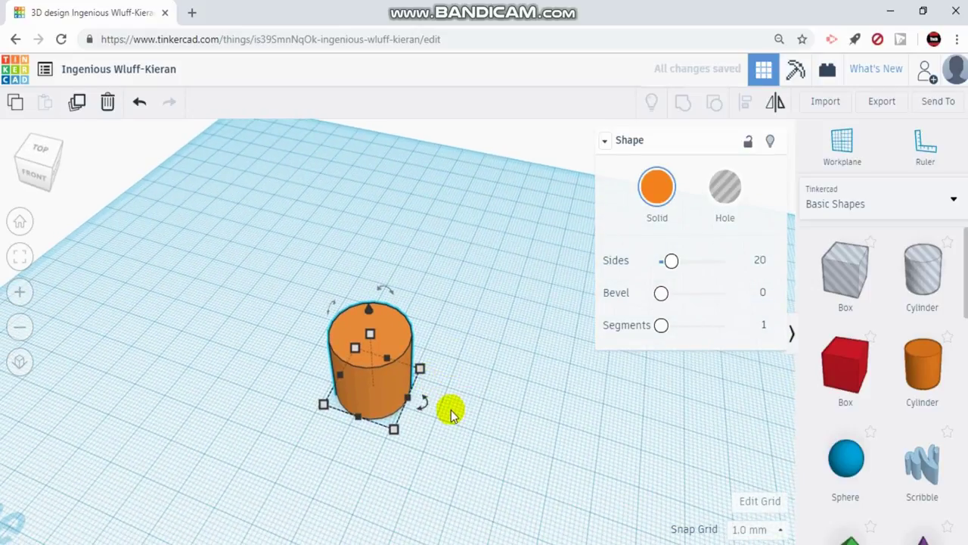
scroll(454, 409, "up", 5)
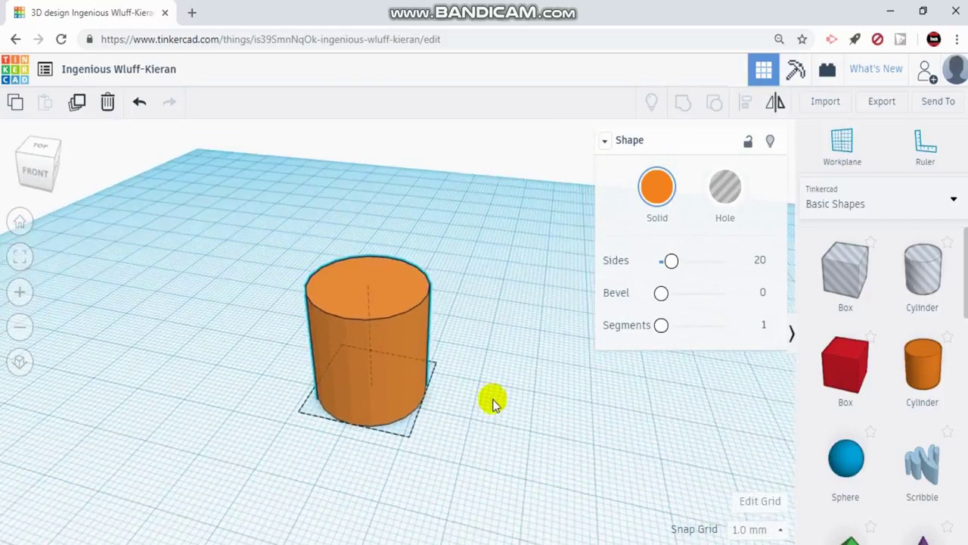
right_click_drag(500, 401, 479, 399)
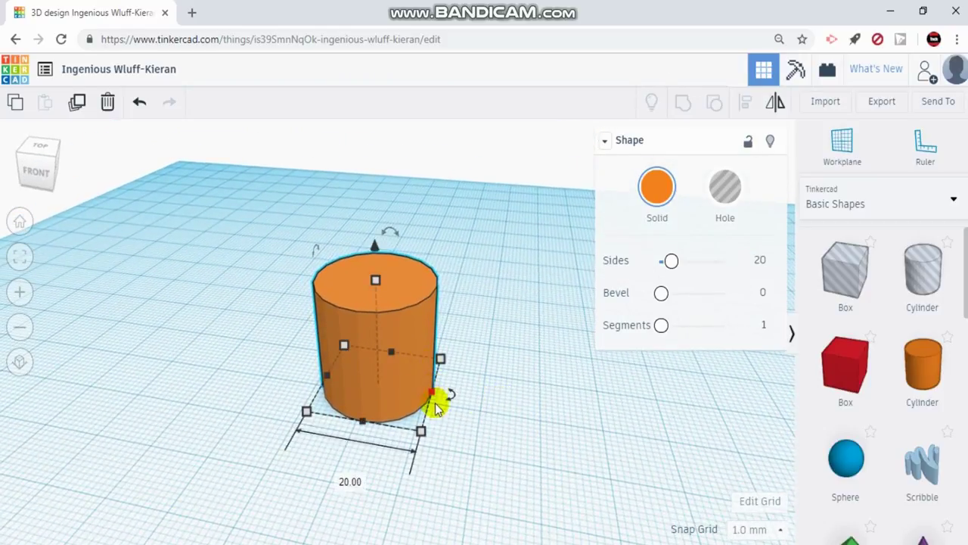
mouse_move(451, 395)
left_mouse_down()
mouse_move(396, 431)
mouse_move(335, 413)
mouse_move(400, 431)
mouse_move(449, 399)
left_mouse_up()
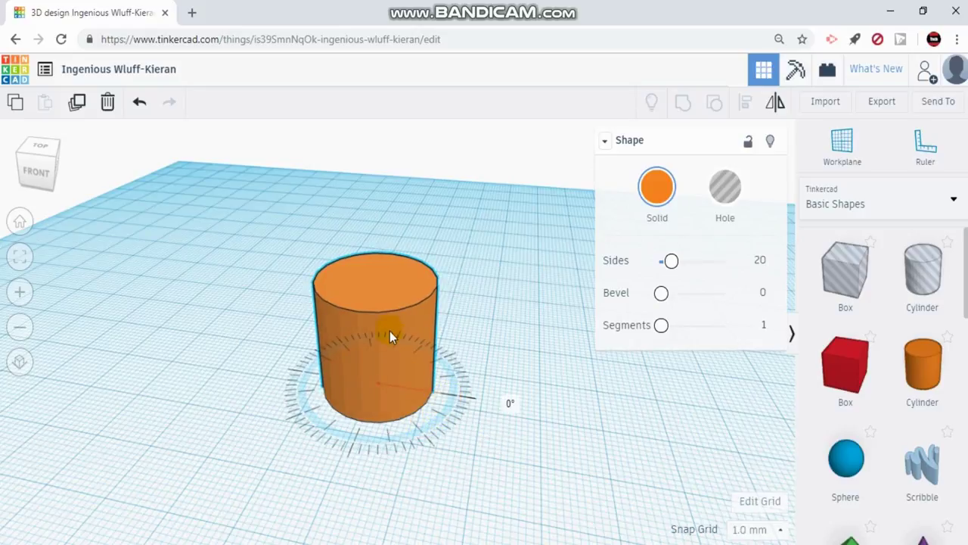
left_click_drag(392, 230, 401, 255)
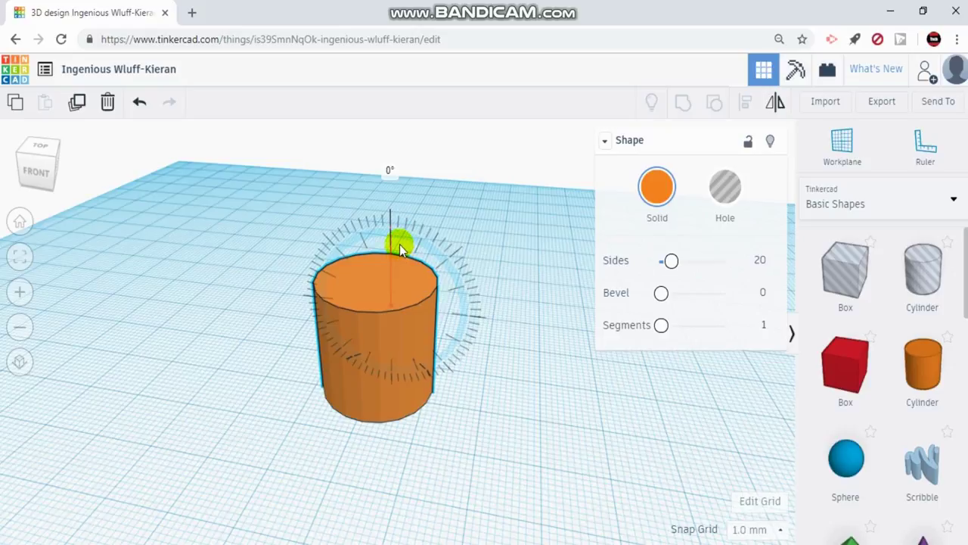
left_click_drag(399, 244, 432, 205)
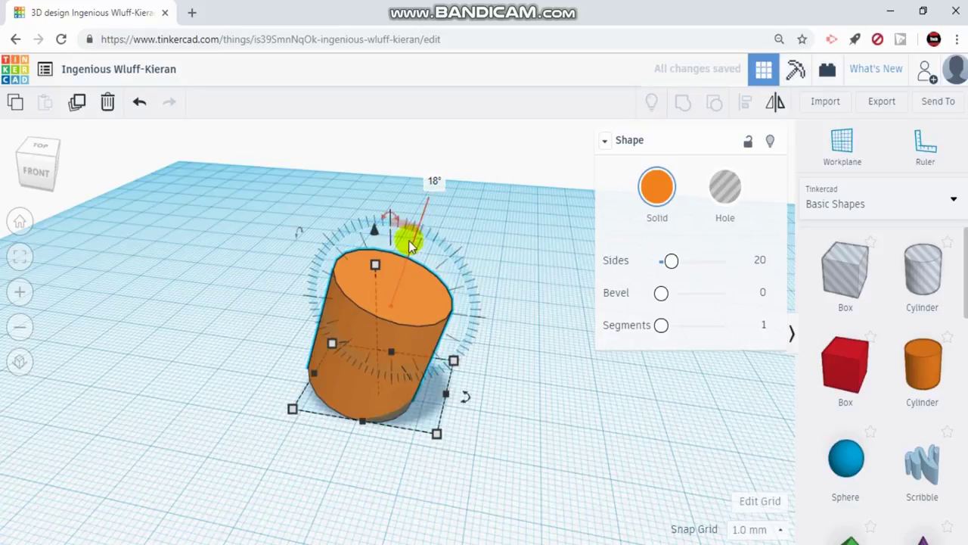
key("ctrl+z")
right_click_drag(472, 275, 287, 228)
left_click_drag(283, 218, 220, 296)
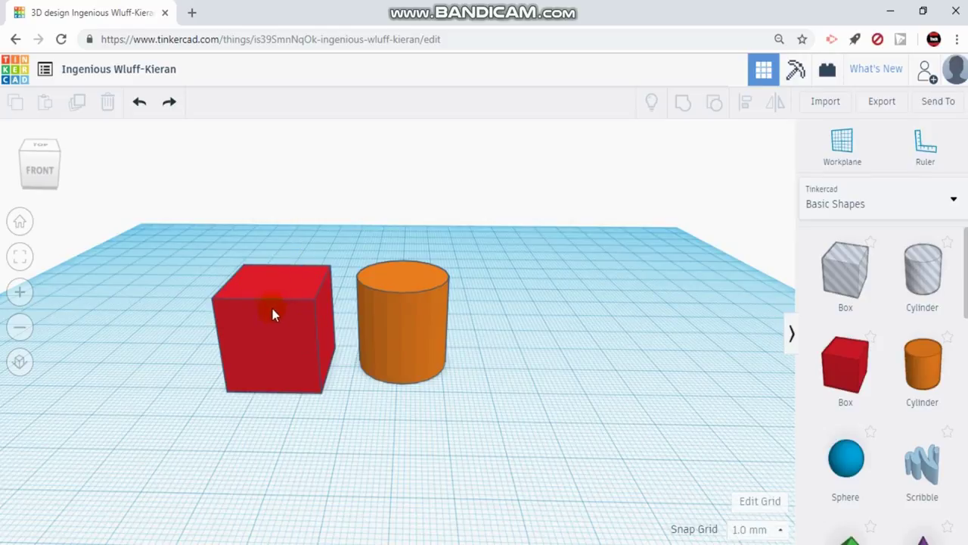
Step: Raise the orange cylinder to an elevation of 20 above the workplane
left_click(401, 318)
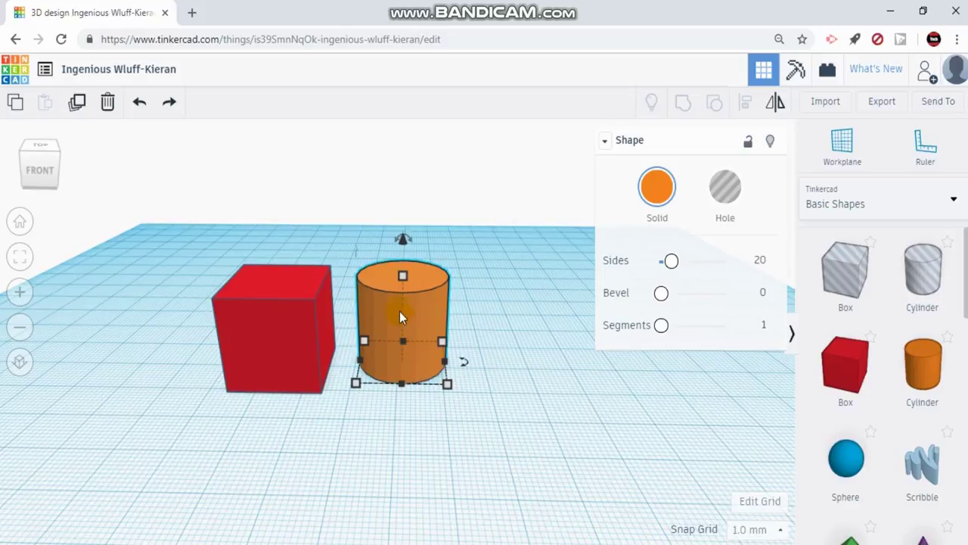
left_click_drag(402, 241, 409, 184)
left_click(506, 325)
type("20")
key("Return")
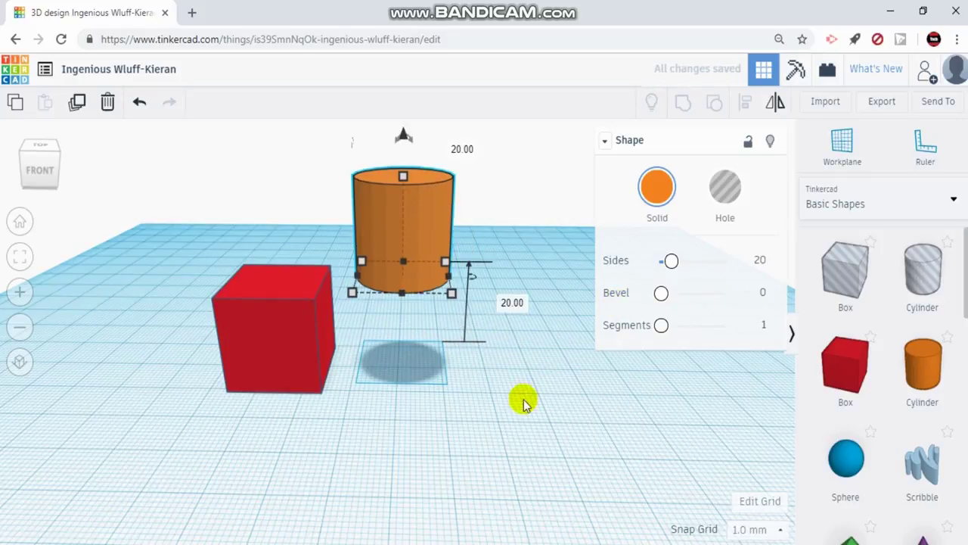
Step: From a top view, marquee-select both the red box and the cylinder
left_click(520, 355)
right_click_drag(531, 391, 424, 347)
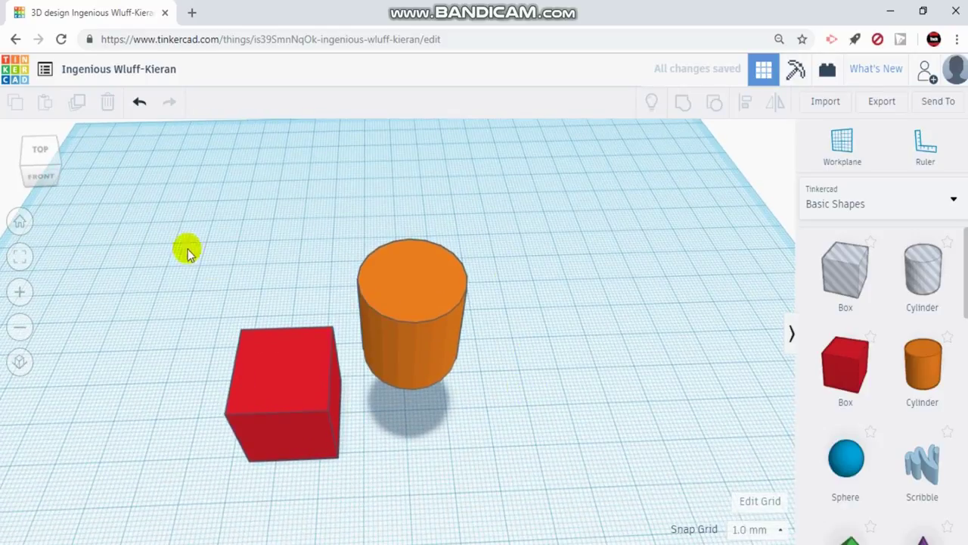
left_click_drag(193, 260, 506, 481)
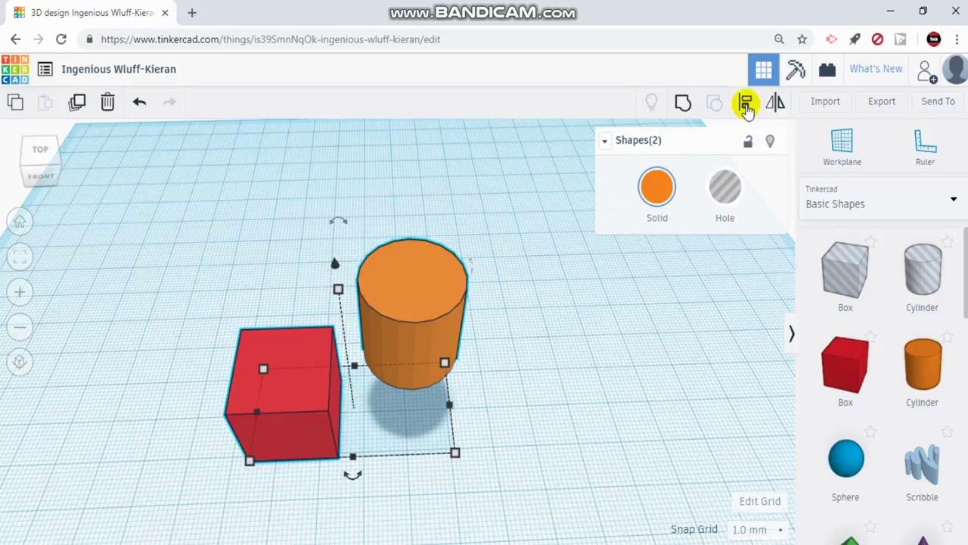
Step: Use Align to centre the cylinder over the box along the first horizontal axis
left_click(745, 106)
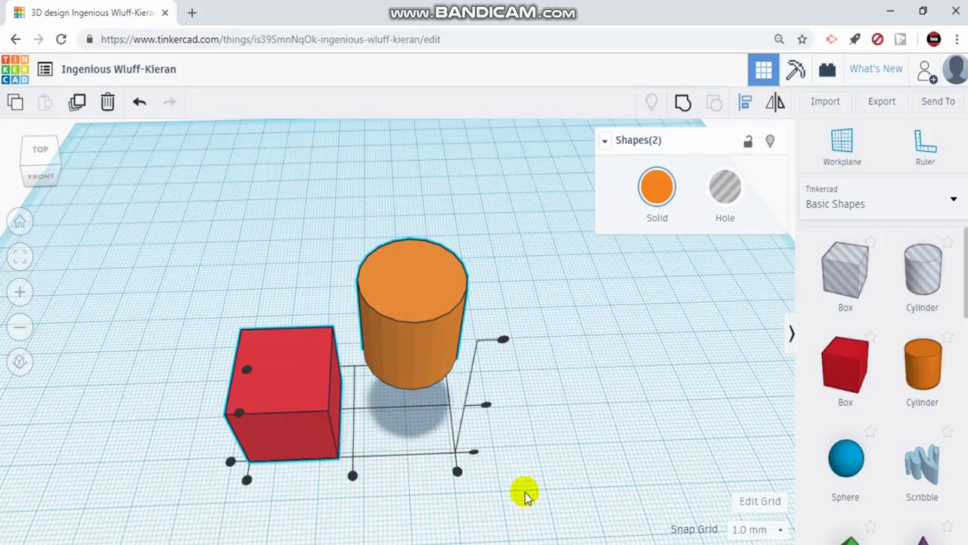
right_click_drag(581, 441, 569, 404)
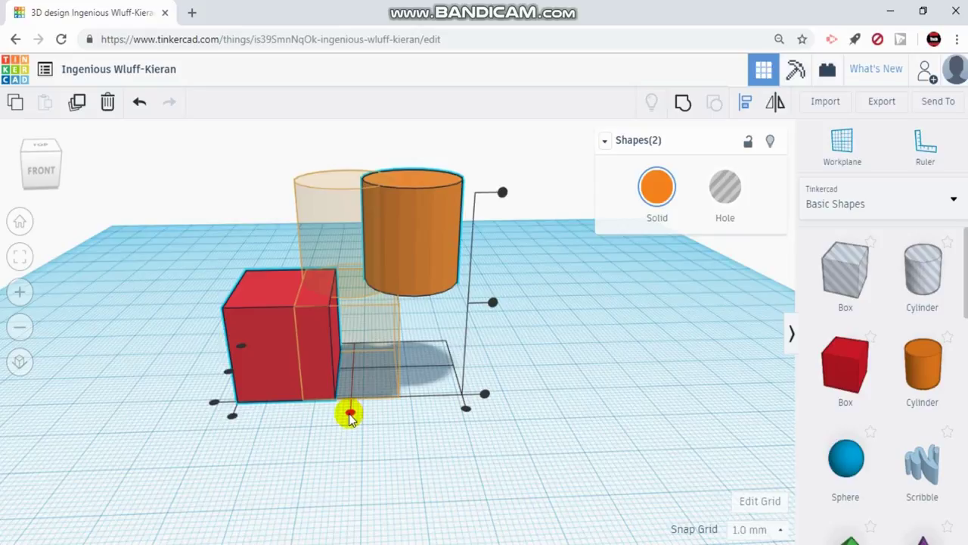
left_click(350, 413)
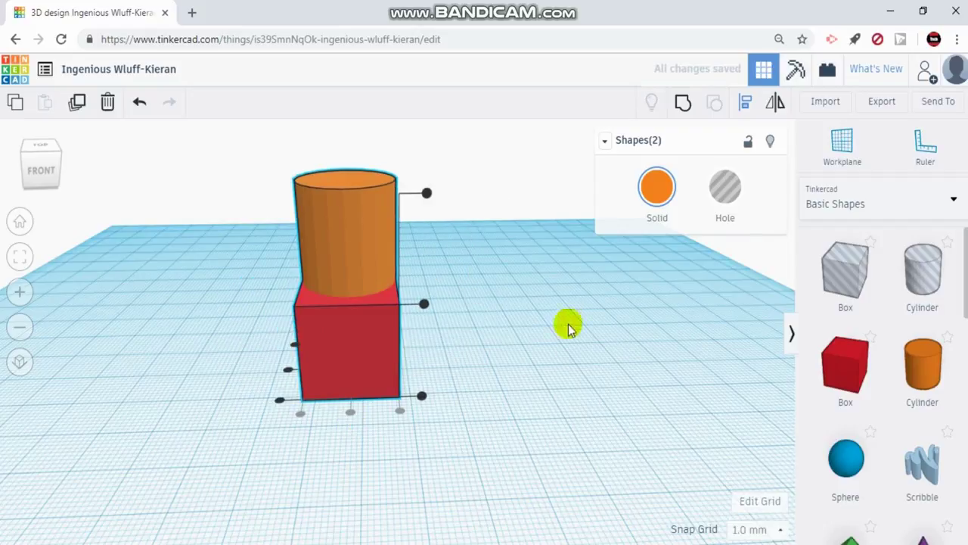
Step: Centre the cylinder along the second horizontal axis and check the stacked tower
right_click_drag(509, 314, 378, 260)
right_click_drag(399, 416, 261, 354)
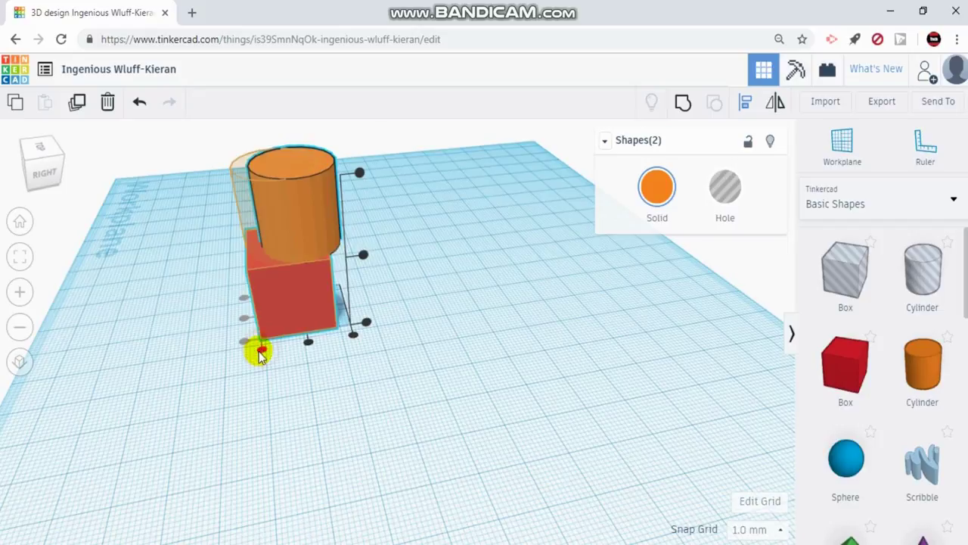
left_click_drag(259, 354, 263, 360)
right_click_drag(200, 385, 652, 387)
right_click_drag(583, 391, 402, 367)
left_click(401, 368)
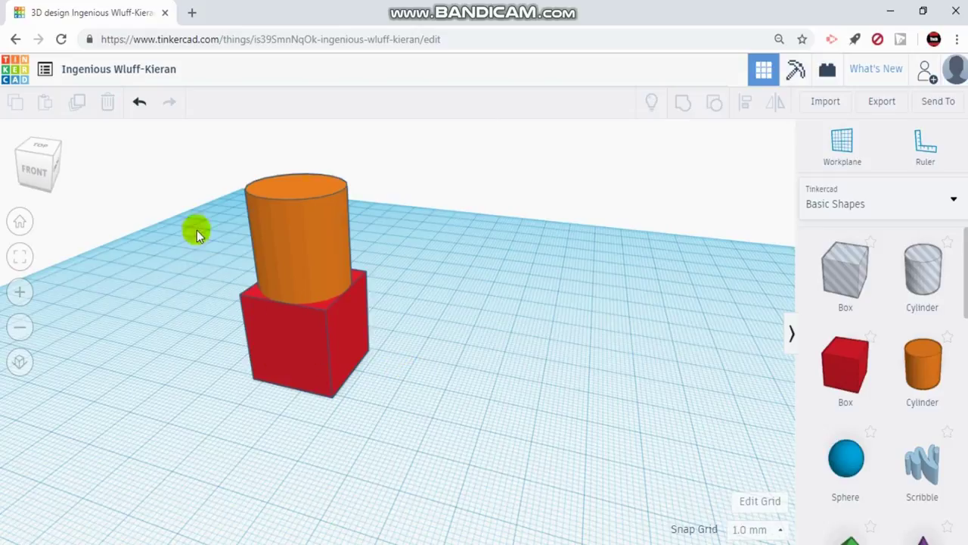
Step: Group the marquee-selected box and cylinder into one orange object, then select the group
left_click_drag(182, 134, 416, 443)
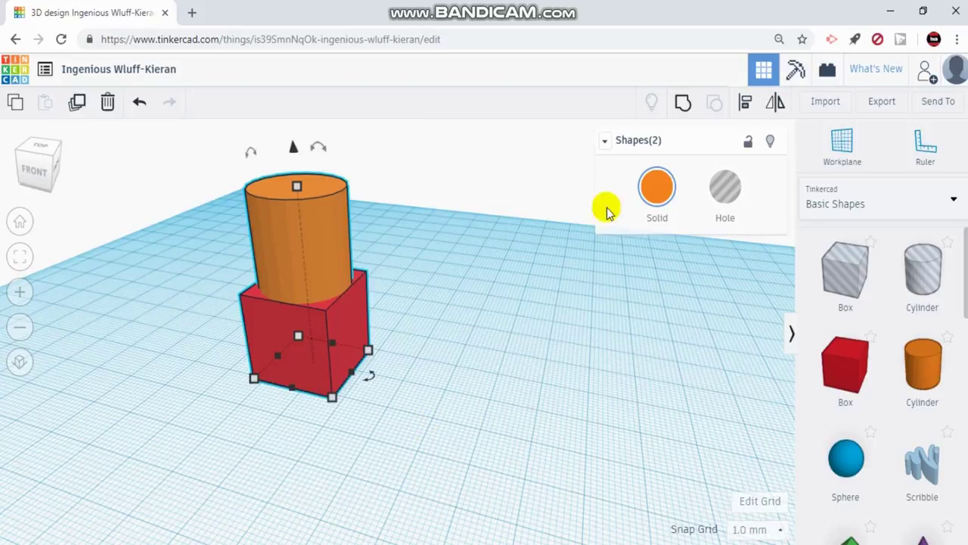
left_click(682, 104)
left_click(452, 335)
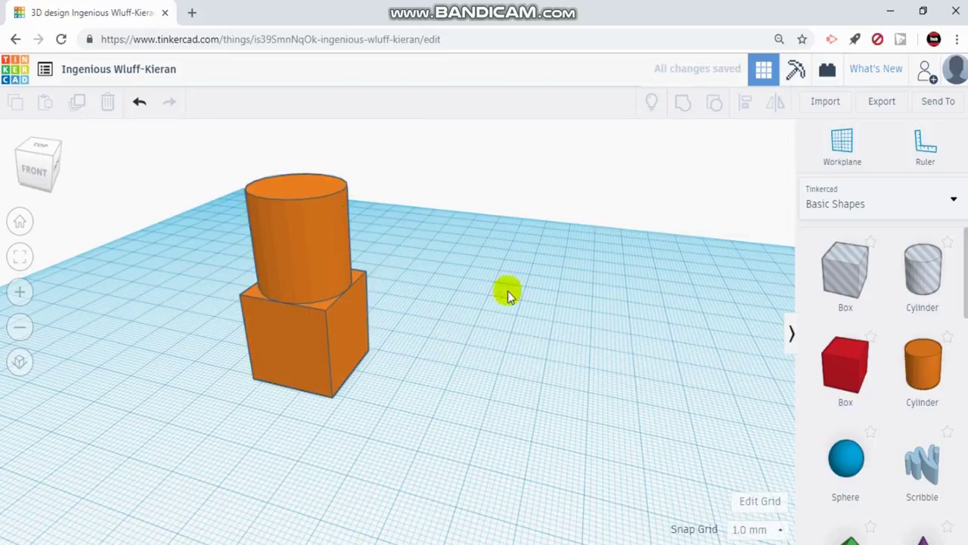
left_click(328, 296)
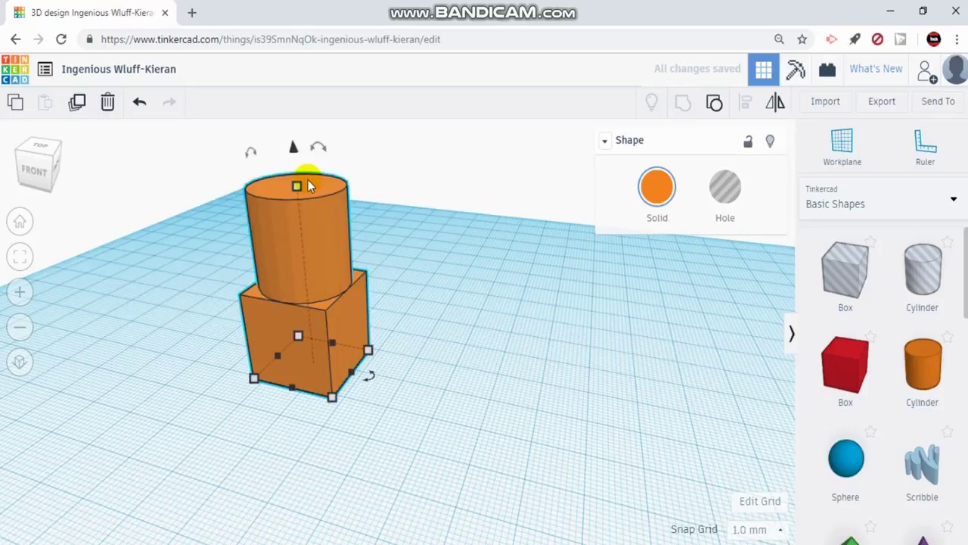